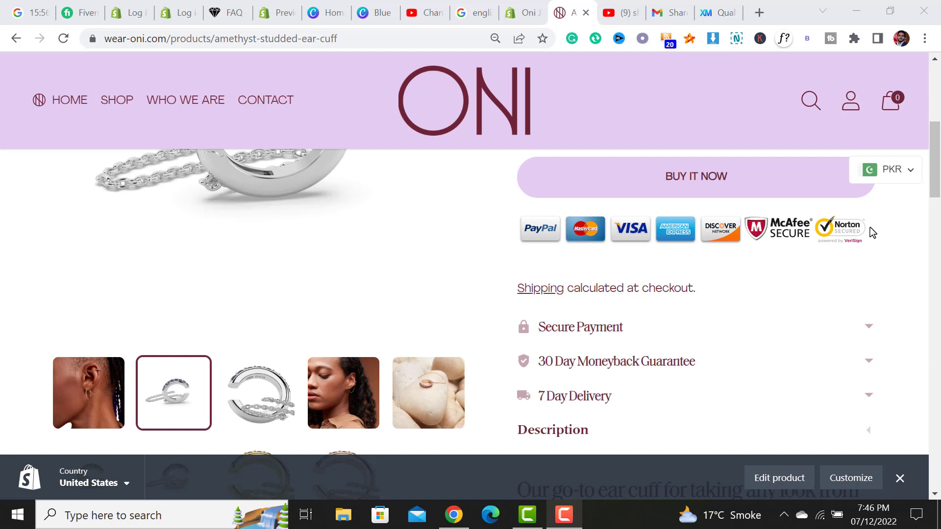
Step: Dismiss the Shopify preview bar on the ONI ear cuff product page
left_click(899, 478)
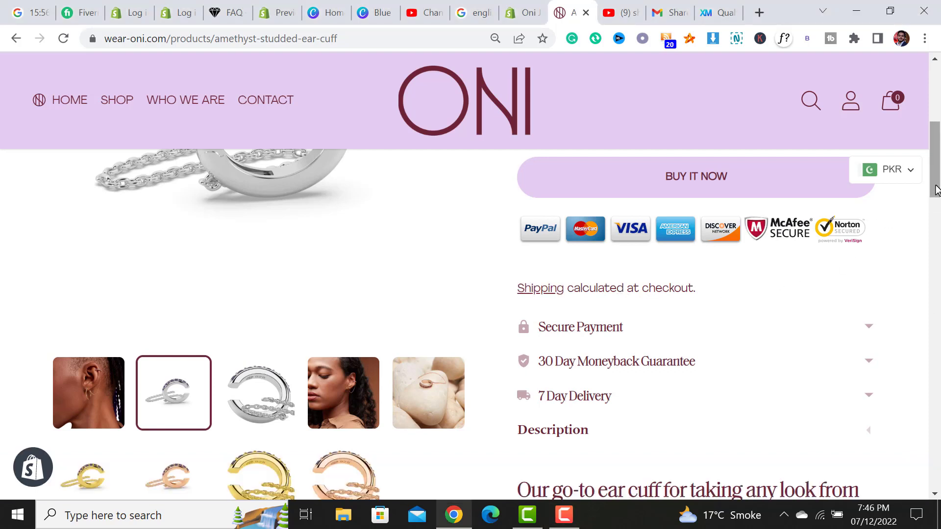
Step: Open Online Store Themes in admin and expand the current Spark theme's extra actions
left_click(524, 12)
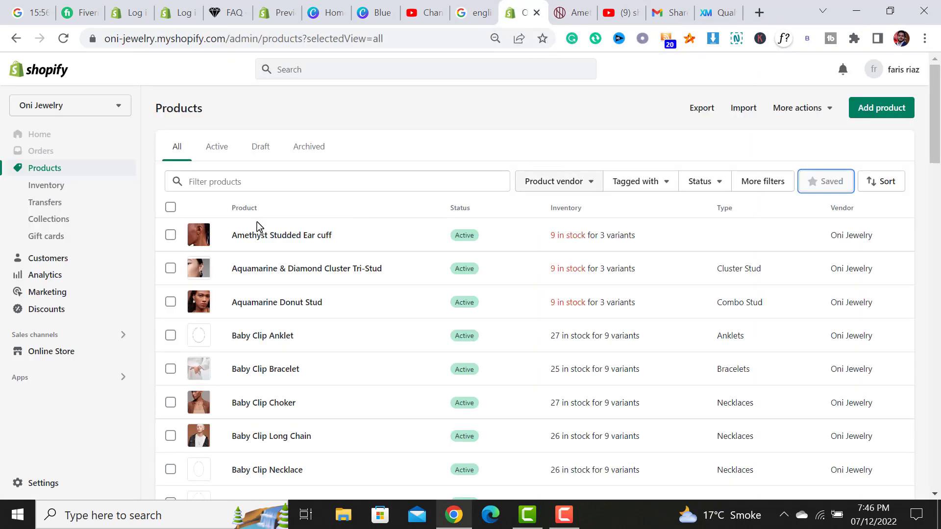
left_click(42, 351)
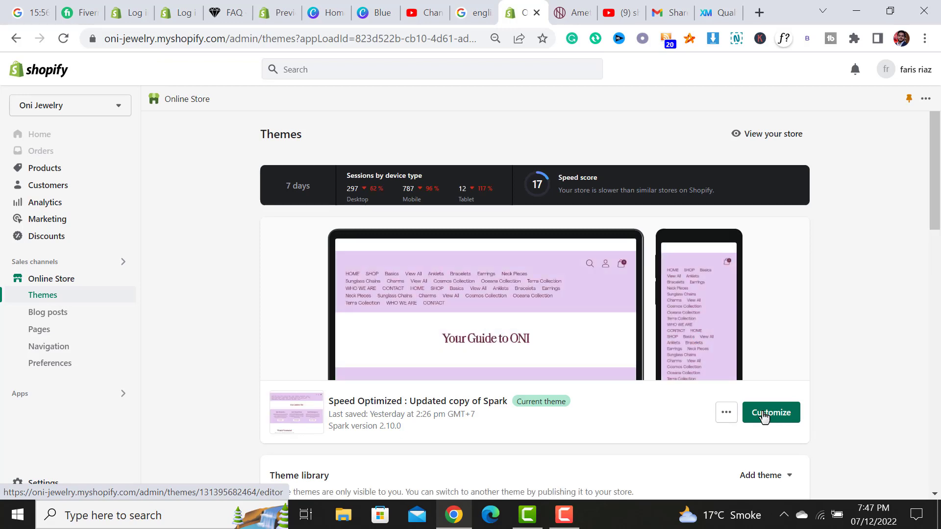
left_click(764, 417)
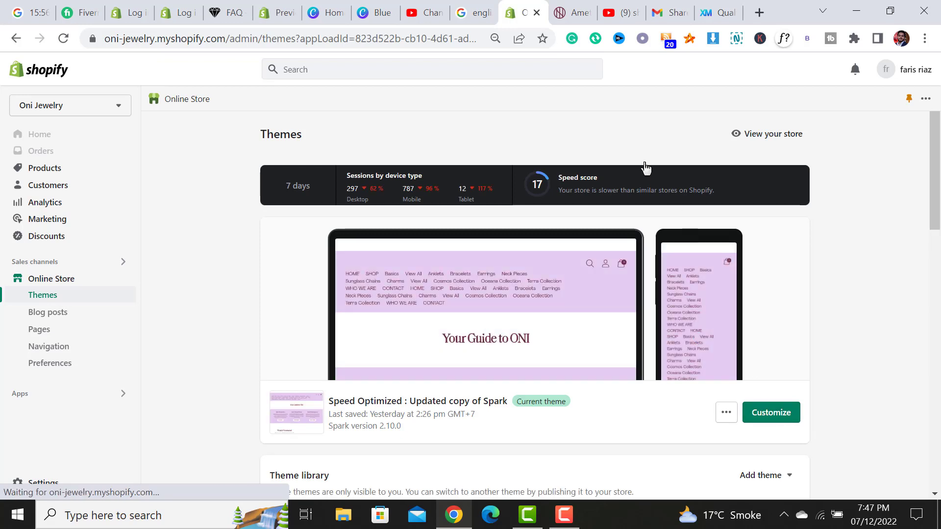
left_click(567, 12)
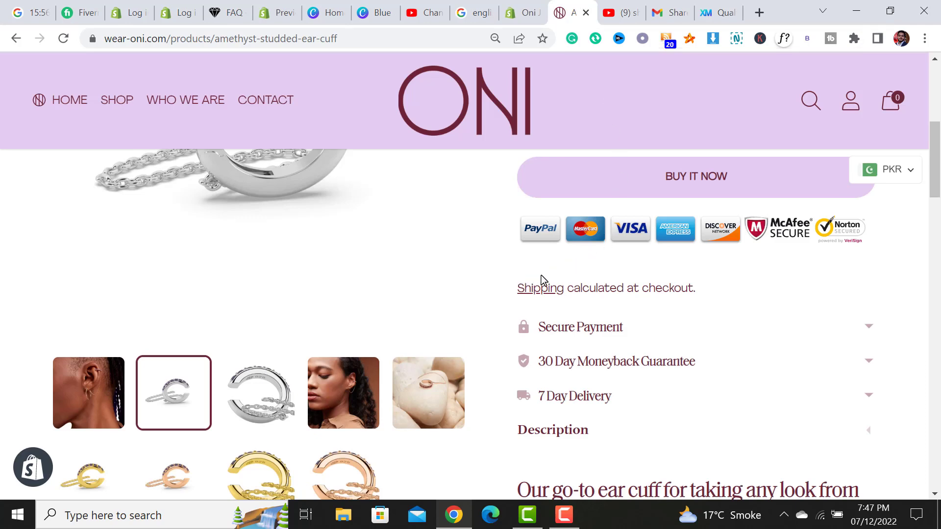
left_click(530, 6)
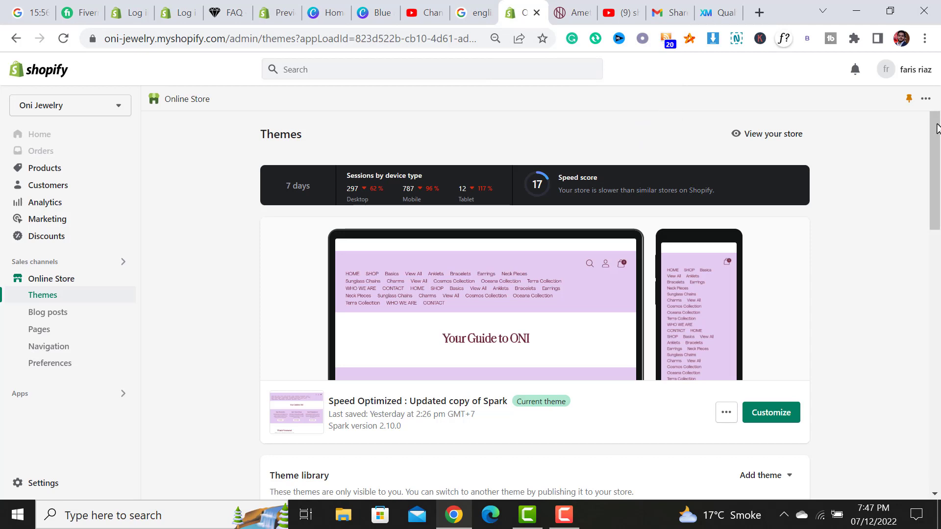
scroll(939, 151, "down", 1)
scroll(939, 151, "down", 1)
left_click(725, 320)
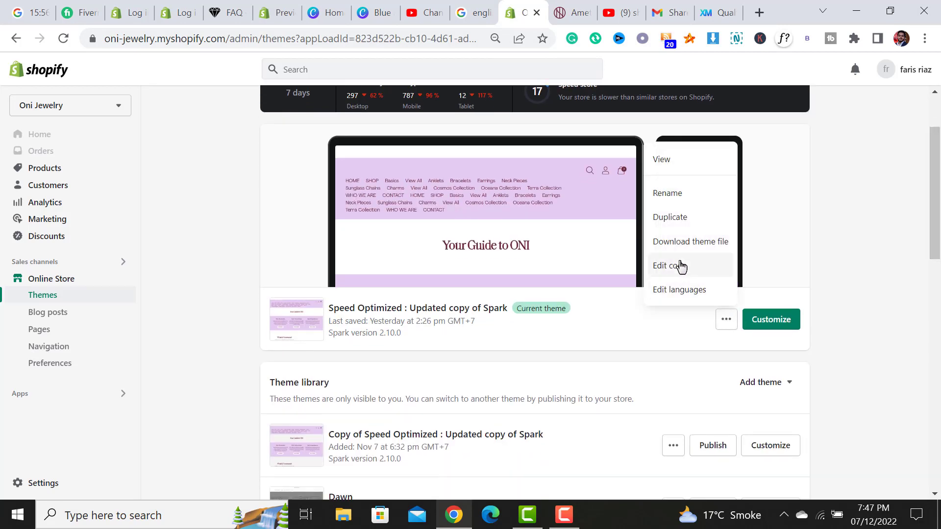
Step: Open Edit languages and filter the English texts for 'Shipping calculated at checkout'
left_click(692, 291)
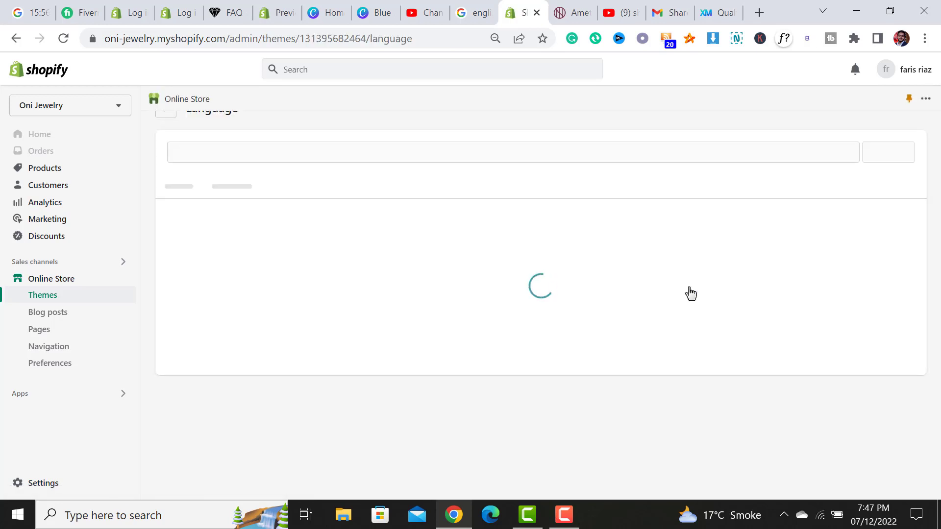
left_click(309, 178)
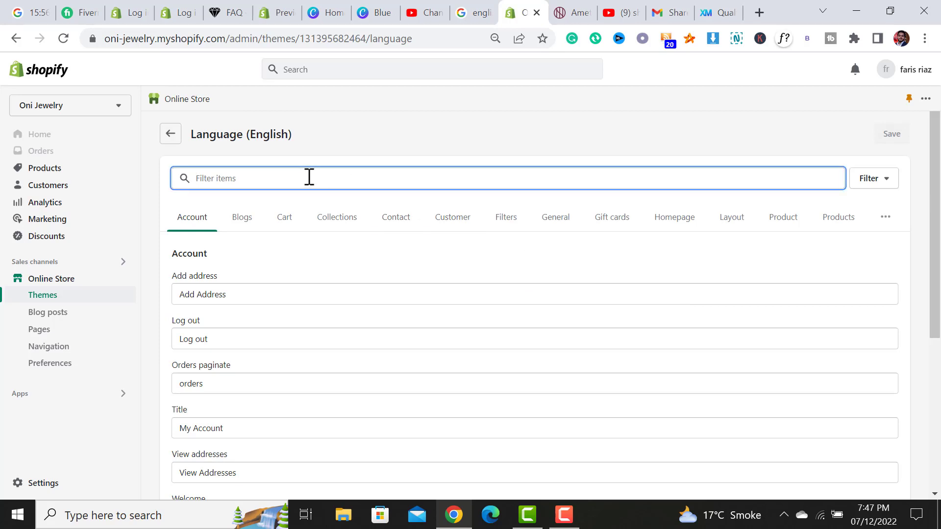
type("Shipping")
type("alculat")
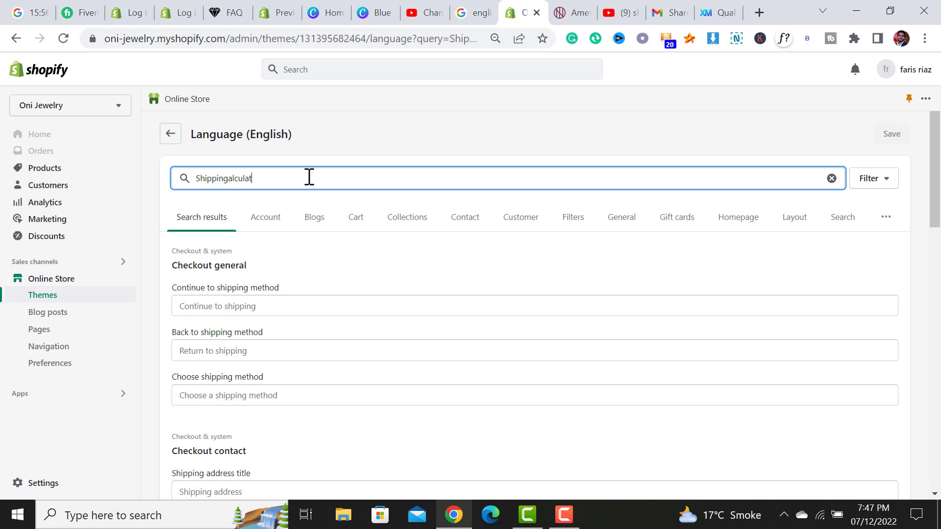
type("at checkout")
left_click(234, 178)
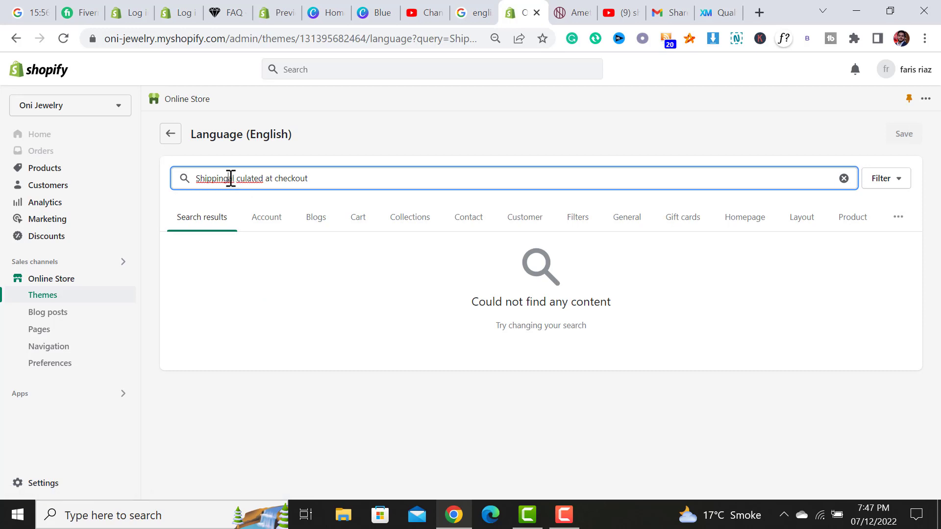
key("BackSpace")
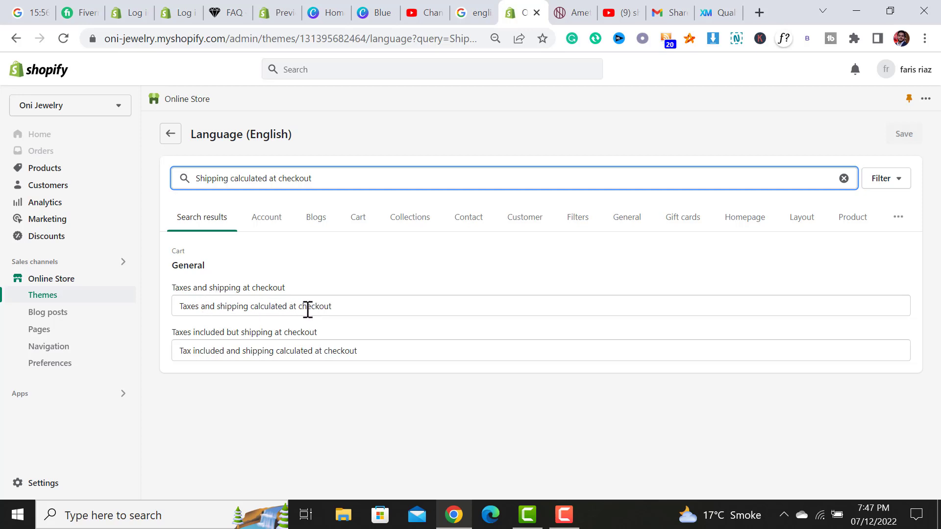
left_click_drag(231, 178, 198, 178)
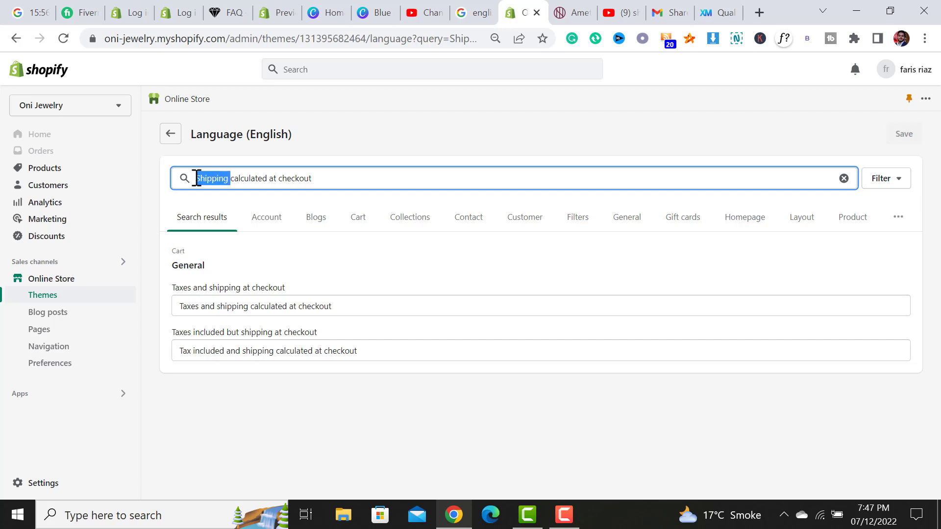
Step: Filter for 'calculated at checkout', set Product Shipping policy html to 'Free Shipping within USA', and save
key("BackSpace")
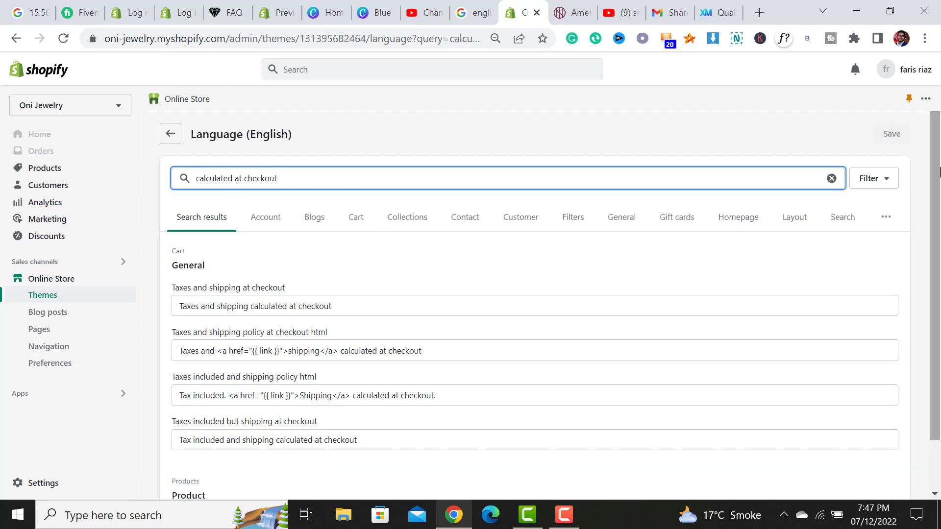
scroll(435, 251, "down", 1)
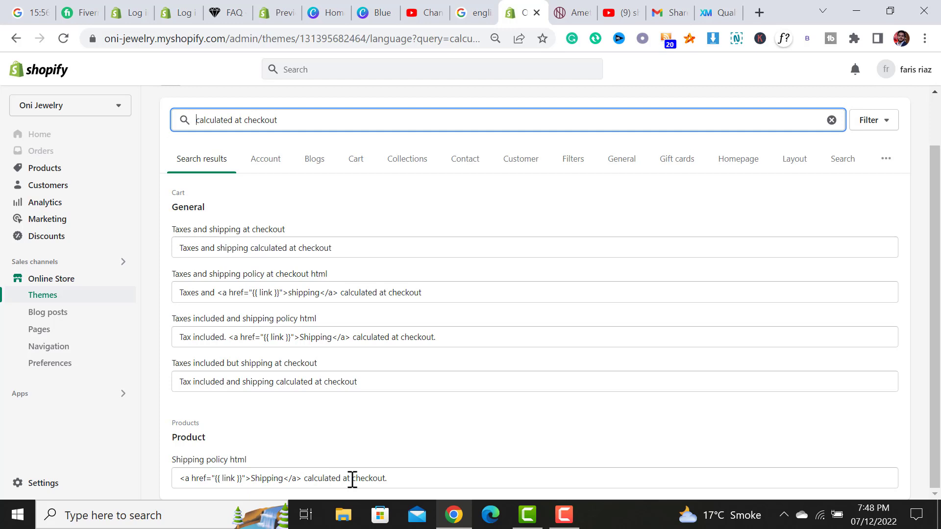
triple_click(370, 477)
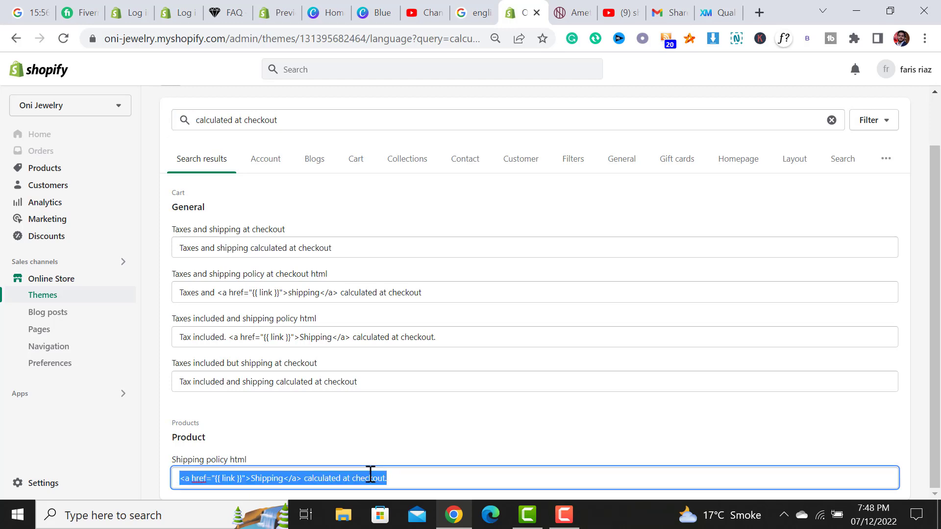
key("BackSpace")
type("Free Shipping within USA")
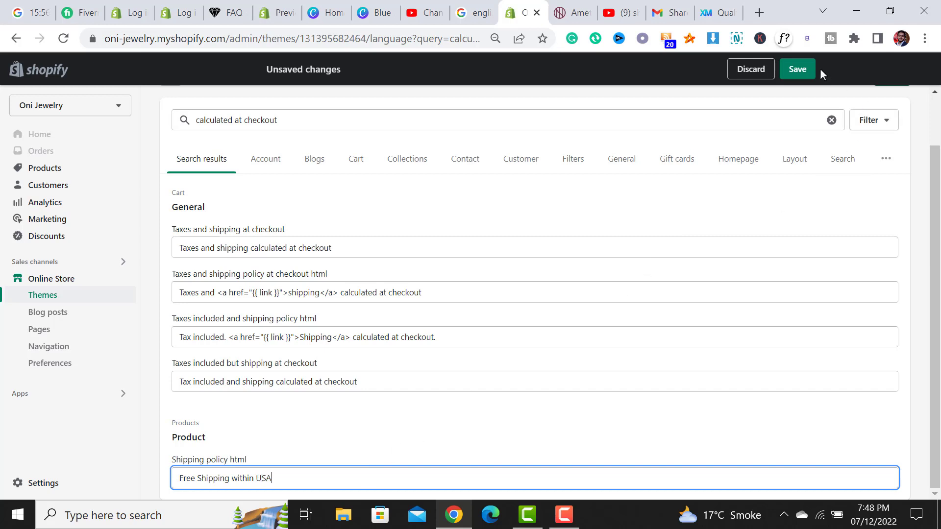
left_click(811, 70)
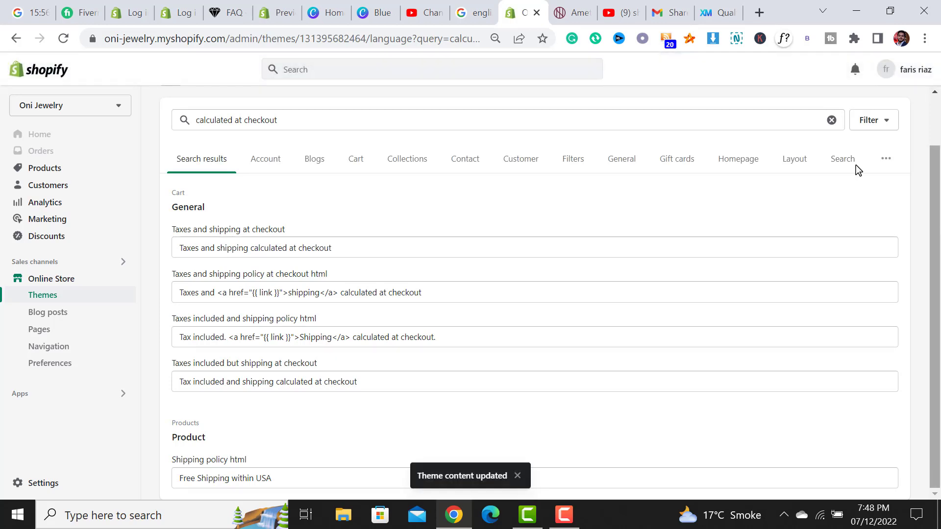
Step: Reload the live ear cuff page to confirm 'Free Shipping within USA' appears
left_click(561, 5)
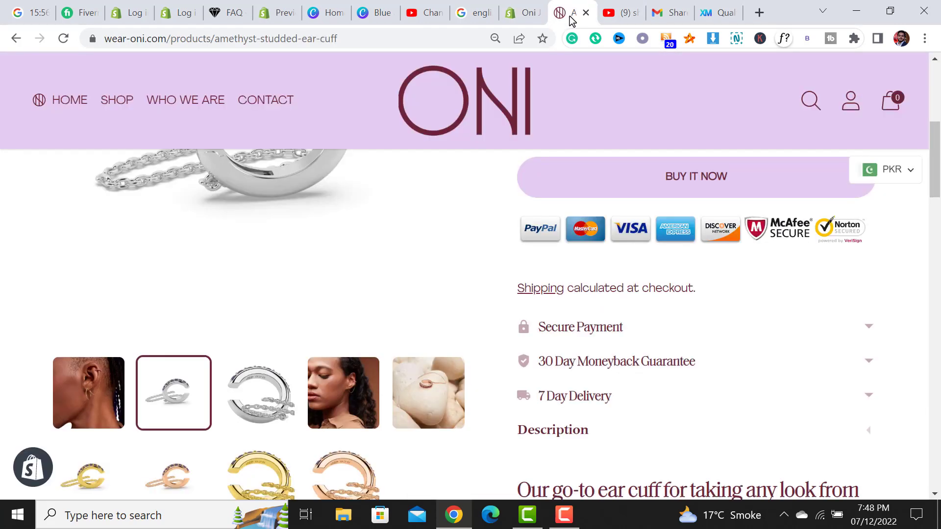
left_click(62, 38)
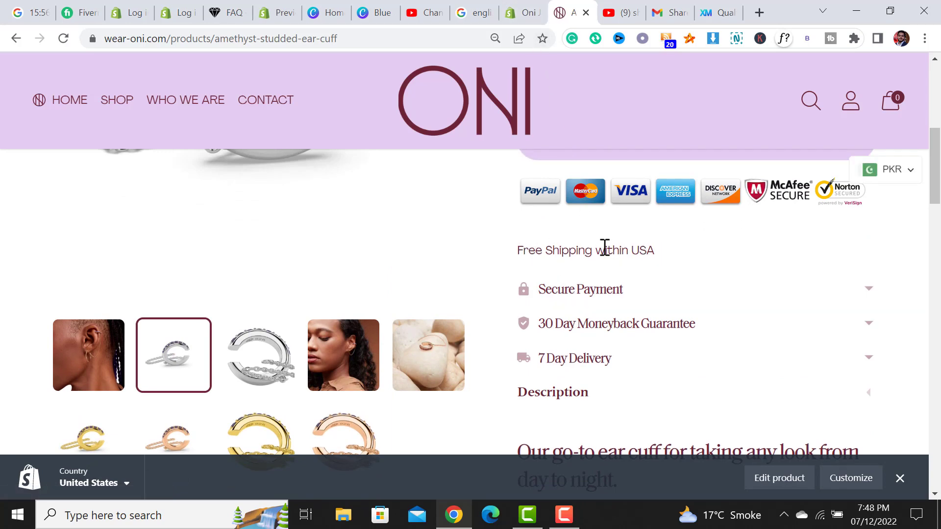
Step: Empty the Shipping policy html text, save, and reload the ear cuff product page
left_click(520, 6)
triple_click(299, 479)
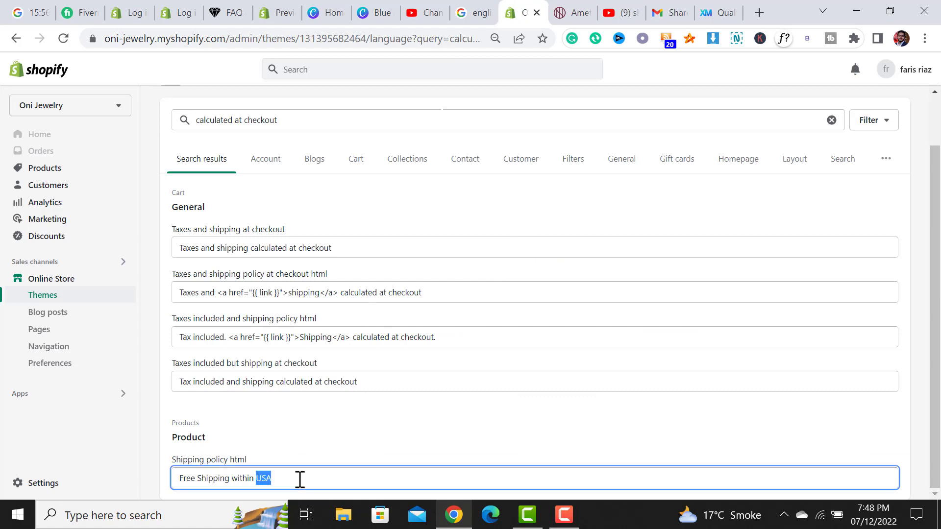
key("ctrl+v")
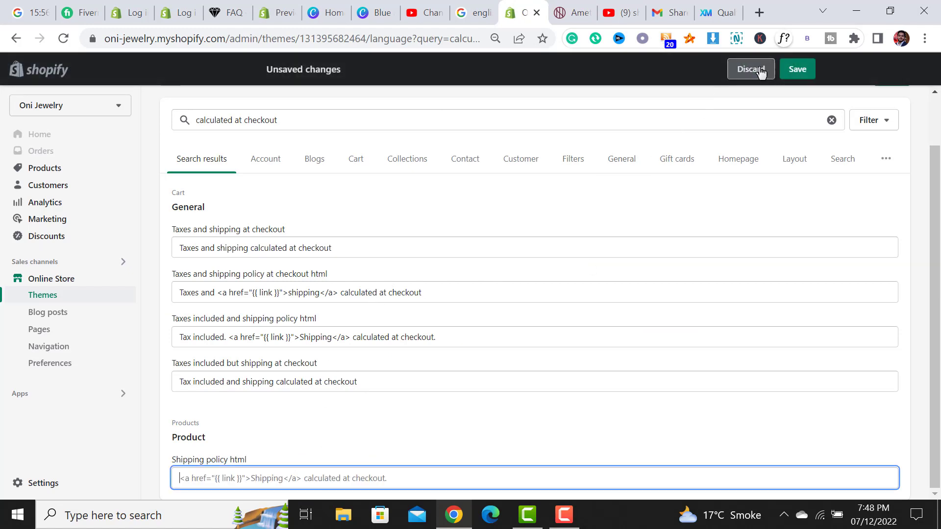
left_click(791, 68)
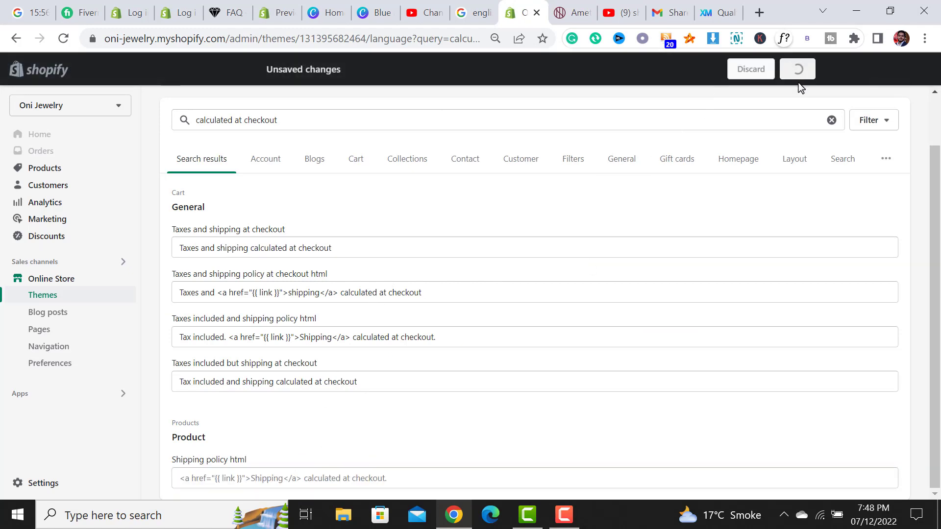
left_click(580, 13)
left_click(64, 38)
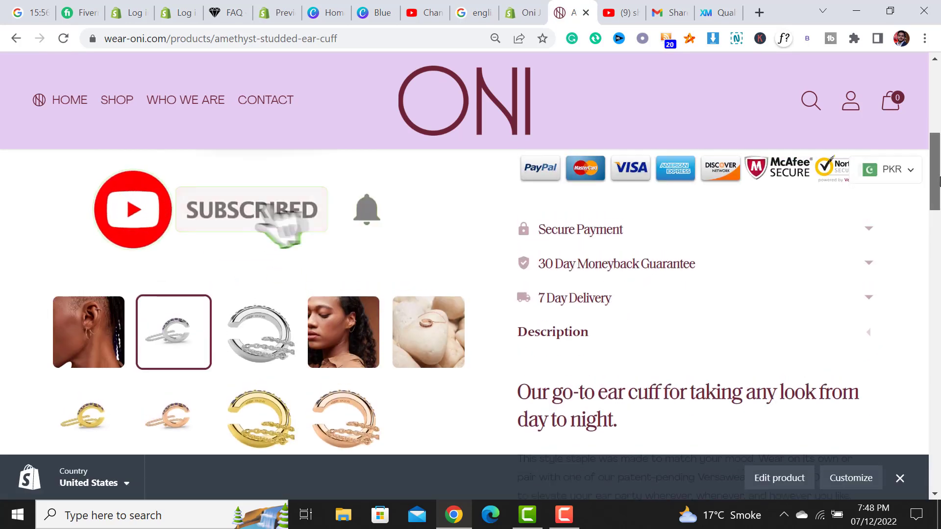
scroll(934, 183, "up", 3)
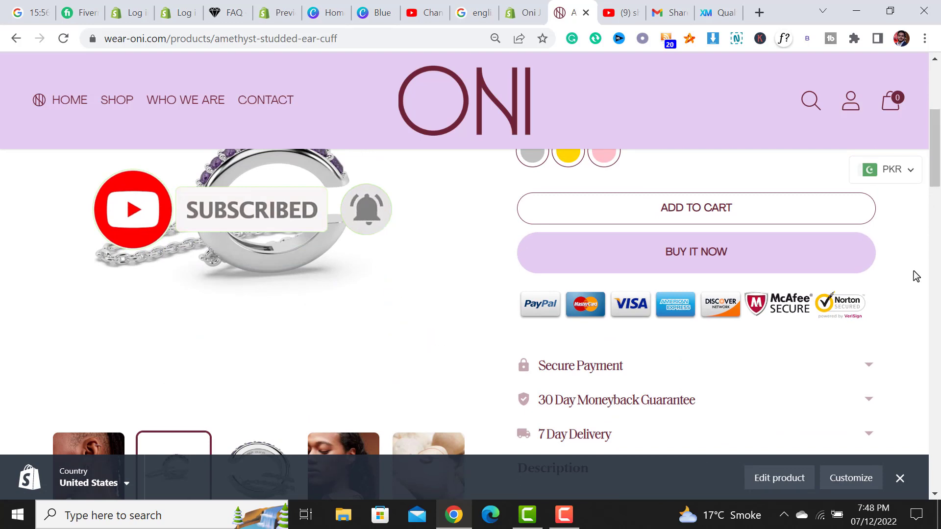
Step: Close the preview bar and confirm no shipping line appears under the payment badges
left_click(899, 478)
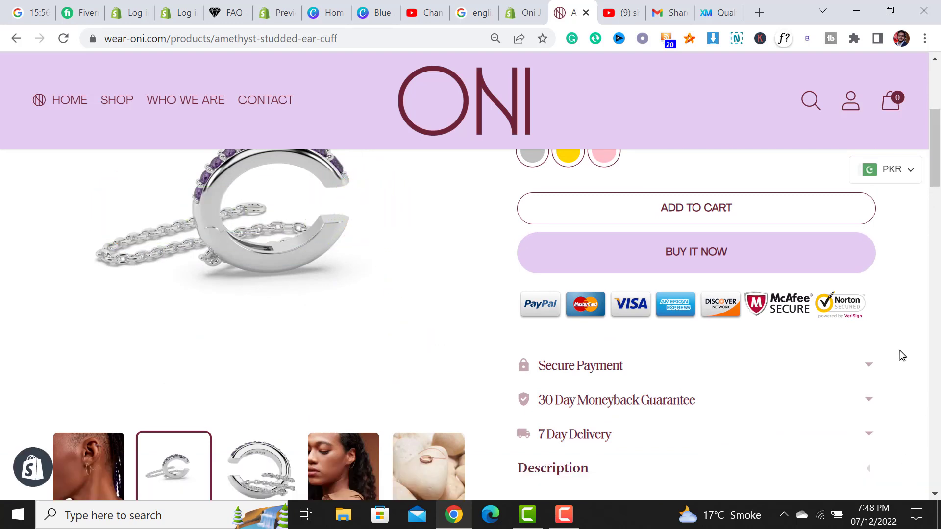